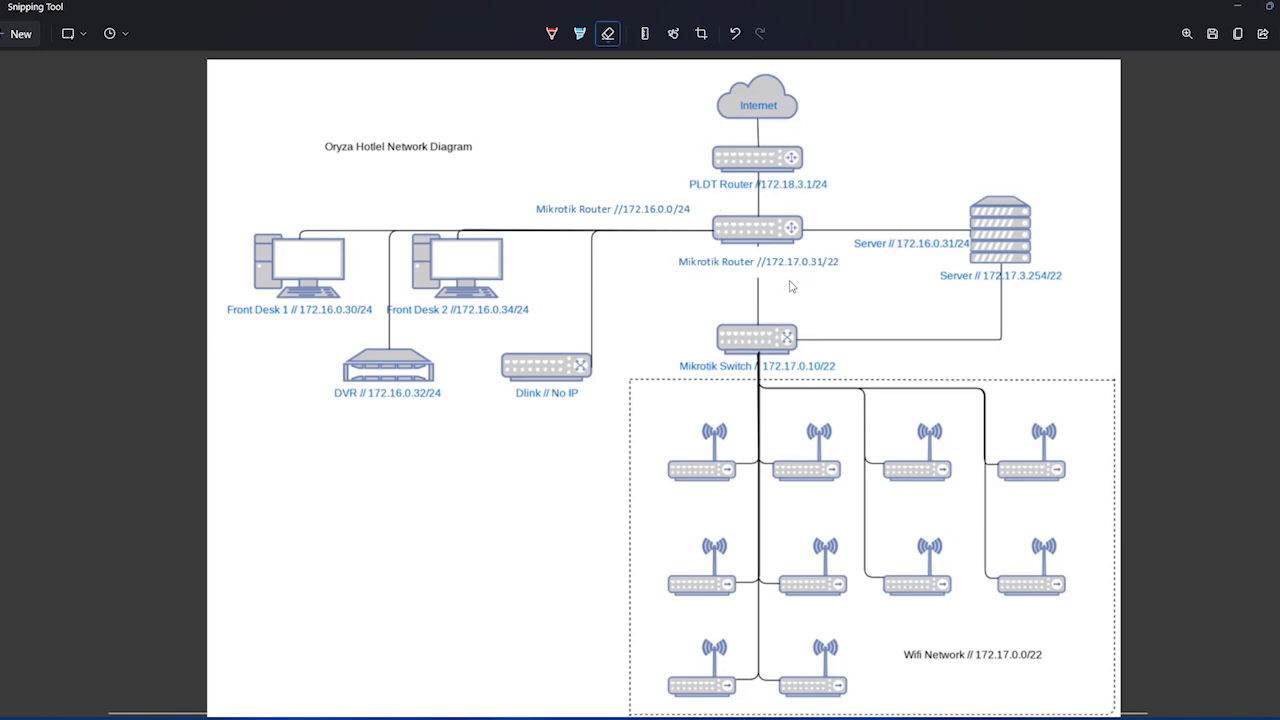
Step: Highlight the PLDT Router label with the yellow highlighter
left_click(580, 34)
left_click(580, 34)
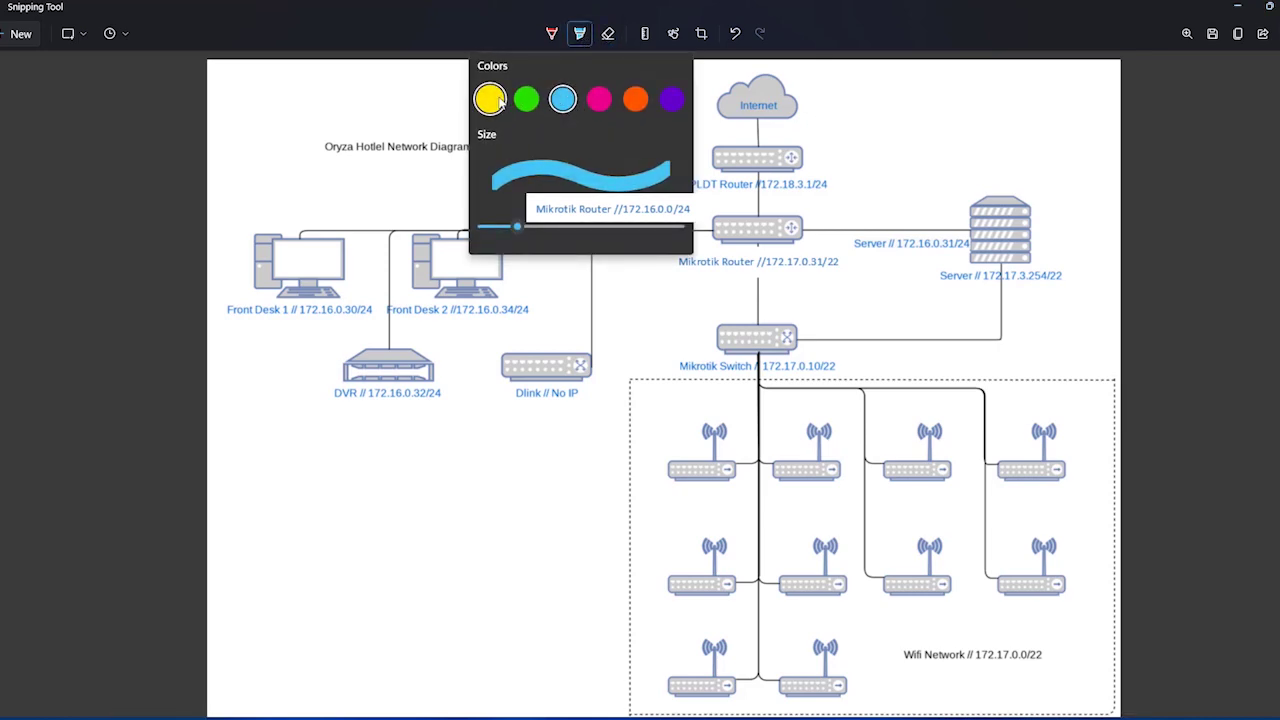
left_click(491, 99)
mouse_move(687, 186)
left_mouse_down()
mouse_move(835, 185)
mouse_move(702, 191)
mouse_move(740, 200)
left_mouse_up()
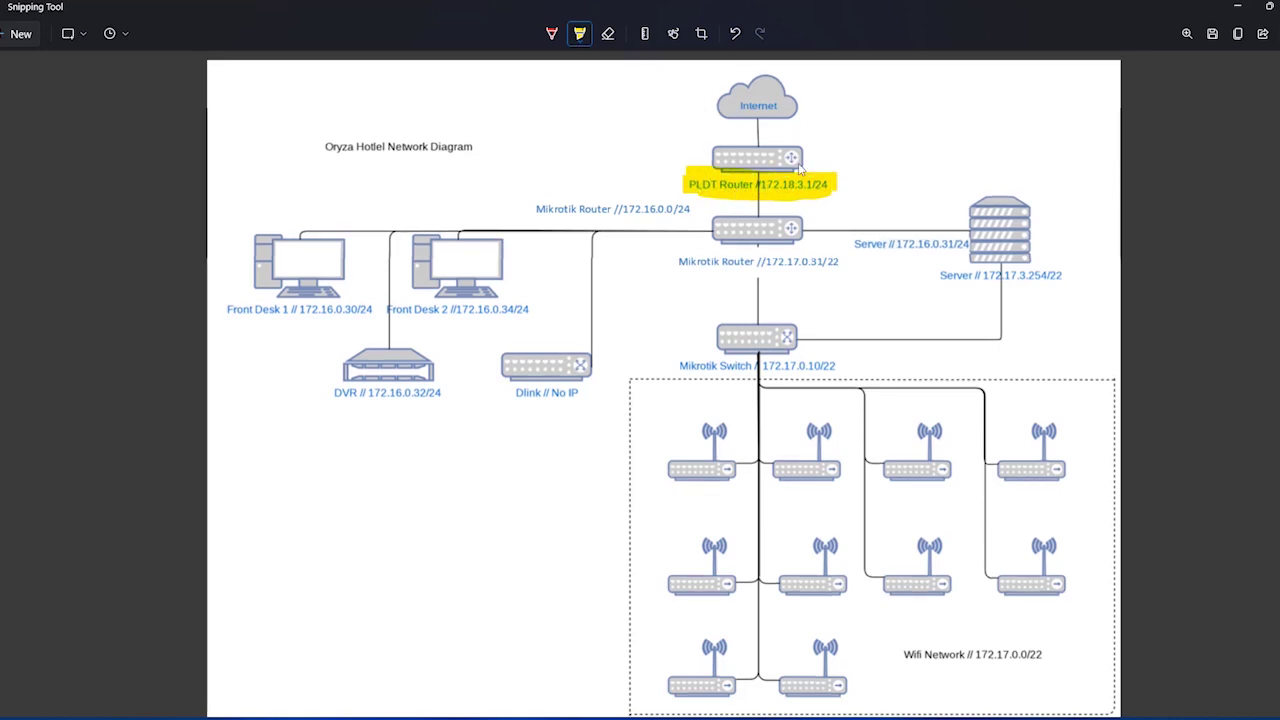
Step: Handwrite the old IP 172.17.3.1/24 in red pen beside the PLDT Router
left_click(551, 33)
mouse_move(818, 120)
left_mouse_down()
mouse_move(815, 153)
mouse_move(910, 150)
mouse_move(907, 162)
mouse_move(955, 147)
mouse_move(944, 164)
left_mouse_up()
left_click(871, 135)
left_click(926, 149)
left_click(981, 152)
left_click_drag(1003, 132, 1002, 180)
left_click_drag(1046, 122, 1017, 205)
mouse_move(1044, 160)
left_mouse_down()
mouse_move(1072, 188)
mouse_move(1091, 181)
mouse_move(1089, 196)
left_mouse_up()
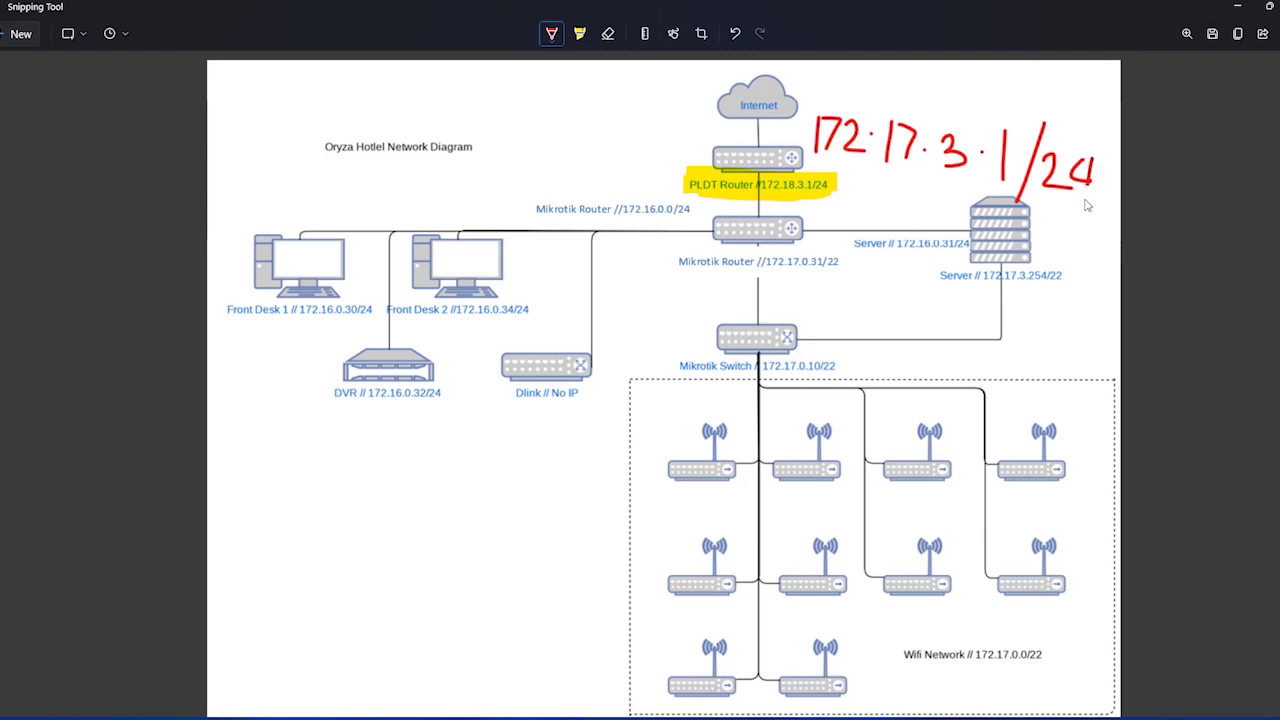
Step: Underline /24 in red, then yellow-highlight the Mikrotik Router 172.17.0.31/22, Mikrotik Switch and Server 172.17.3.254/22 labels
mouse_move(1012, 212)
left_mouse_down()
mouse_move(1095, 199)
mouse_move(1020, 210)
mouse_move(1080, 204)
left_mouse_up()
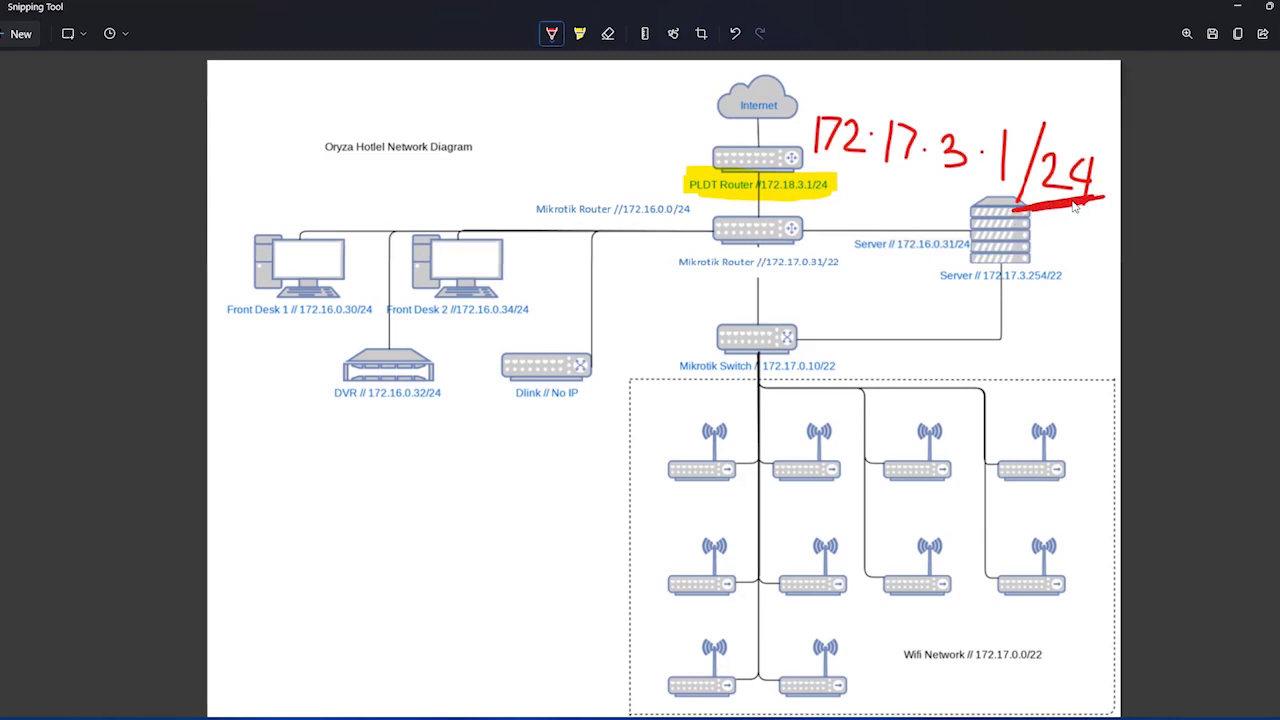
left_click(581, 34)
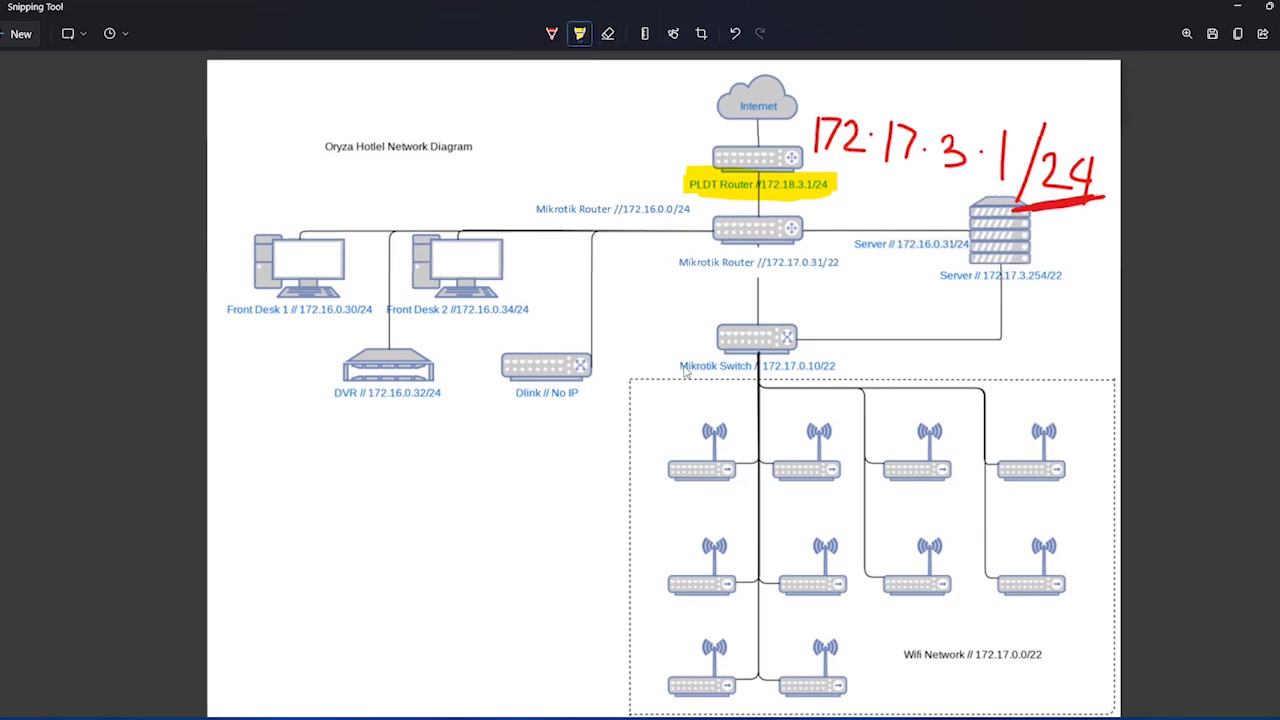
left_click_drag(681, 265, 840, 264)
left_click_drag(680, 367, 862, 367)
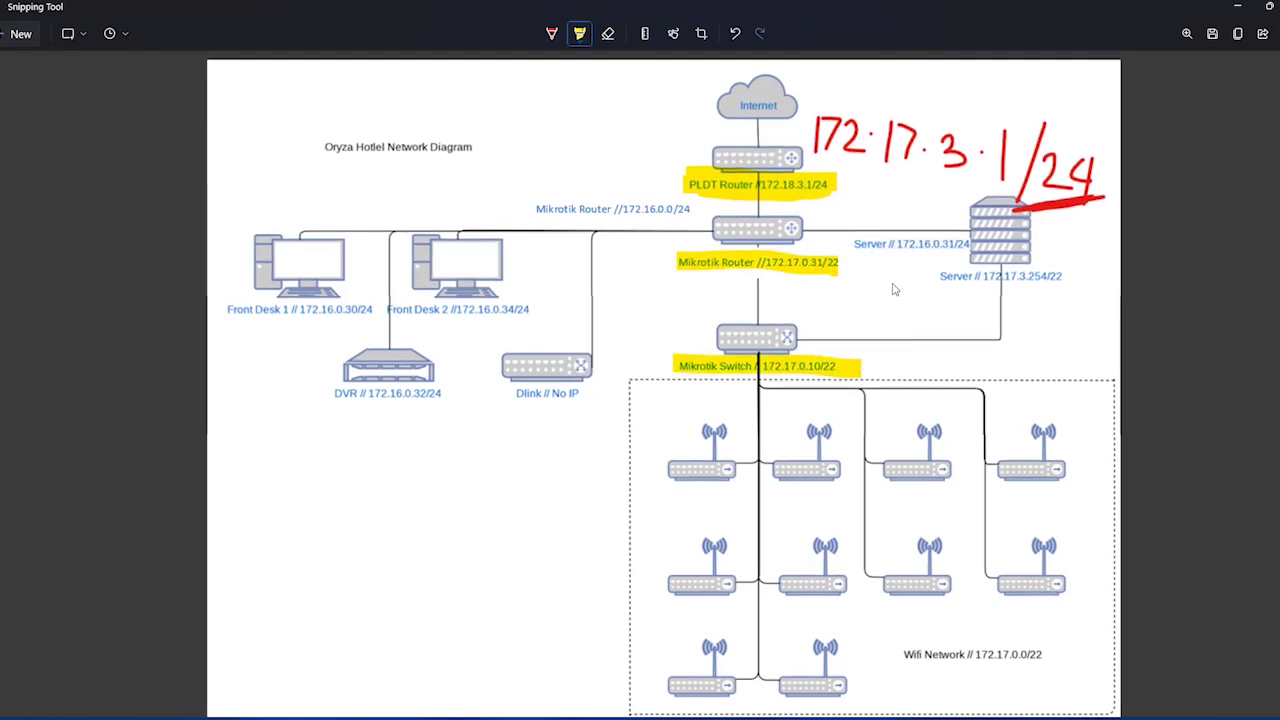
left_click_drag(937, 276, 1078, 276)
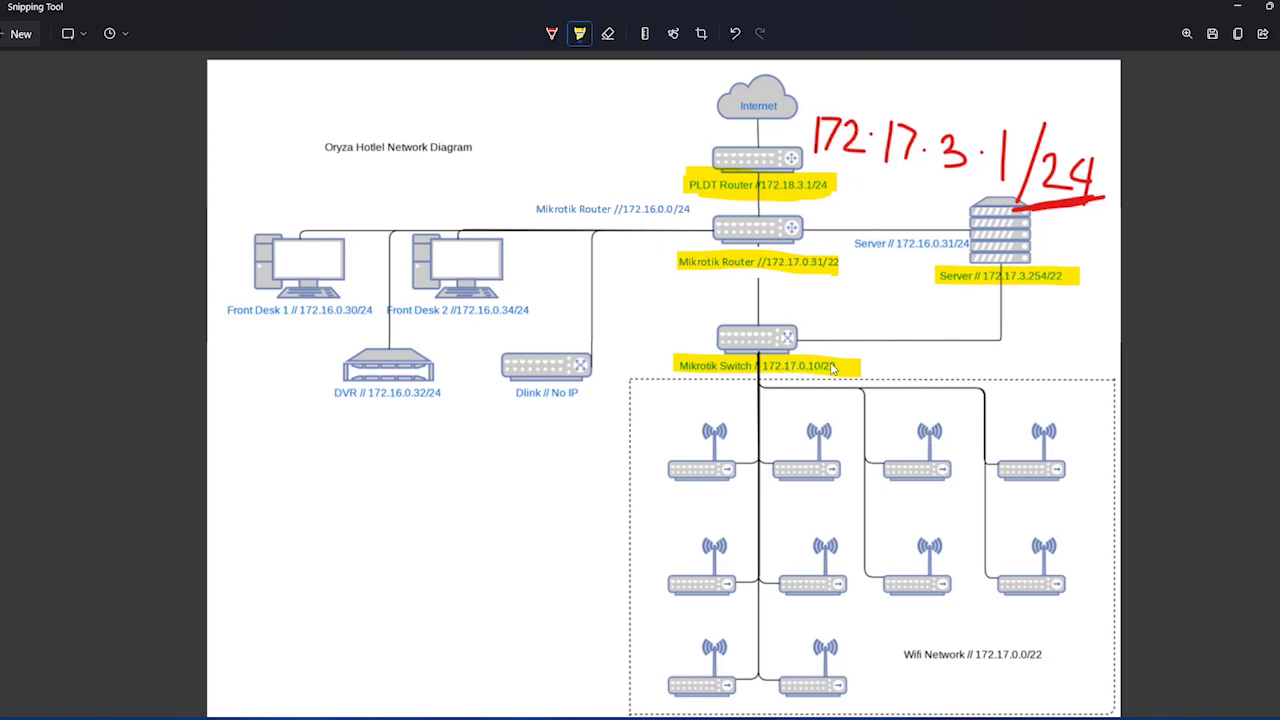
Step: Red-circle the /22 on the switch, router and server labels, arrow /24 to the switch, and underline 17.3
left_click(551, 33)
mouse_move(843, 351)
left_mouse_down()
mouse_move(821, 371)
mouse_move(841, 356)
left_mouse_up()
mouse_move(843, 249)
left_mouse_down()
mouse_move(830, 263)
mouse_move(844, 281)
mouse_move(846, 250)
left_mouse_up()
mouse_move(1068, 266)
left_mouse_down()
mouse_move(1049, 284)
mouse_move(1074, 276)
left_mouse_up()
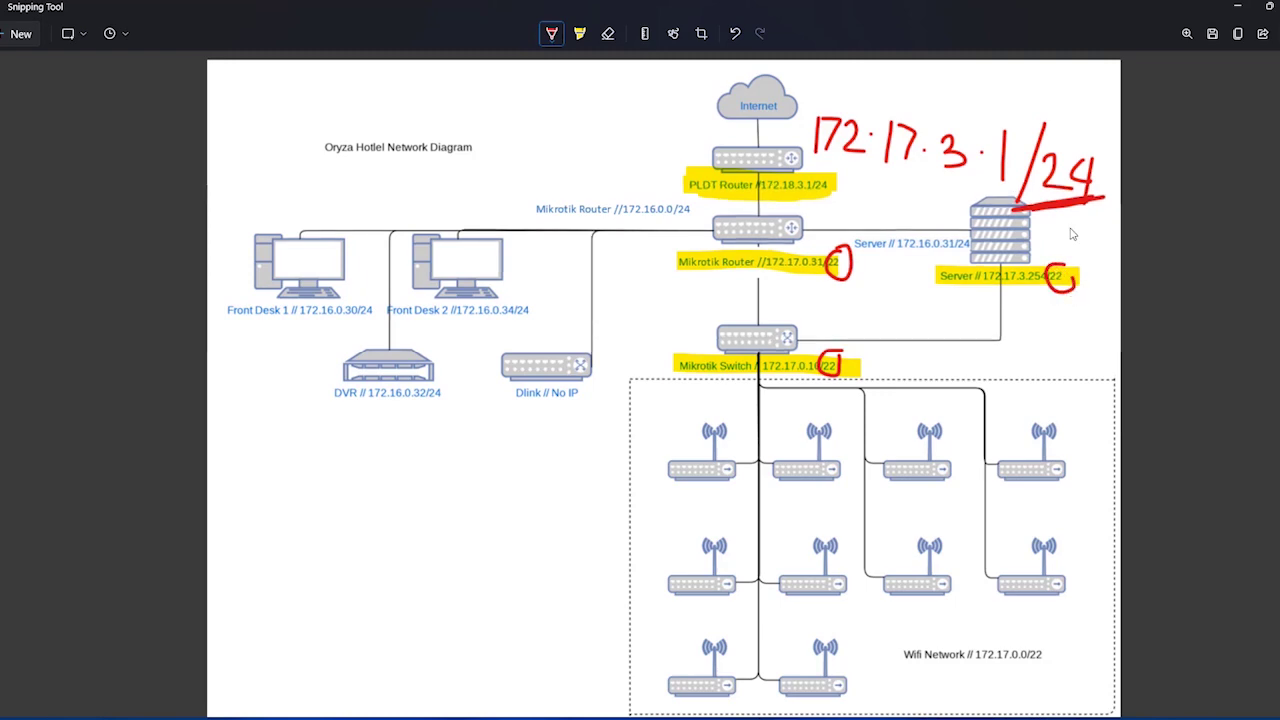
mouse_move(1092, 213)
left_mouse_down()
mouse_move(1106, 228)
mouse_move(1062, 343)
mouse_move(870, 366)
mouse_move(873, 384)
mouse_move(855, 372)
mouse_move(886, 372)
mouse_move(876, 364)
mouse_move(872, 382)
mouse_move(876, 350)
mouse_move(886, 365)
left_mouse_up()
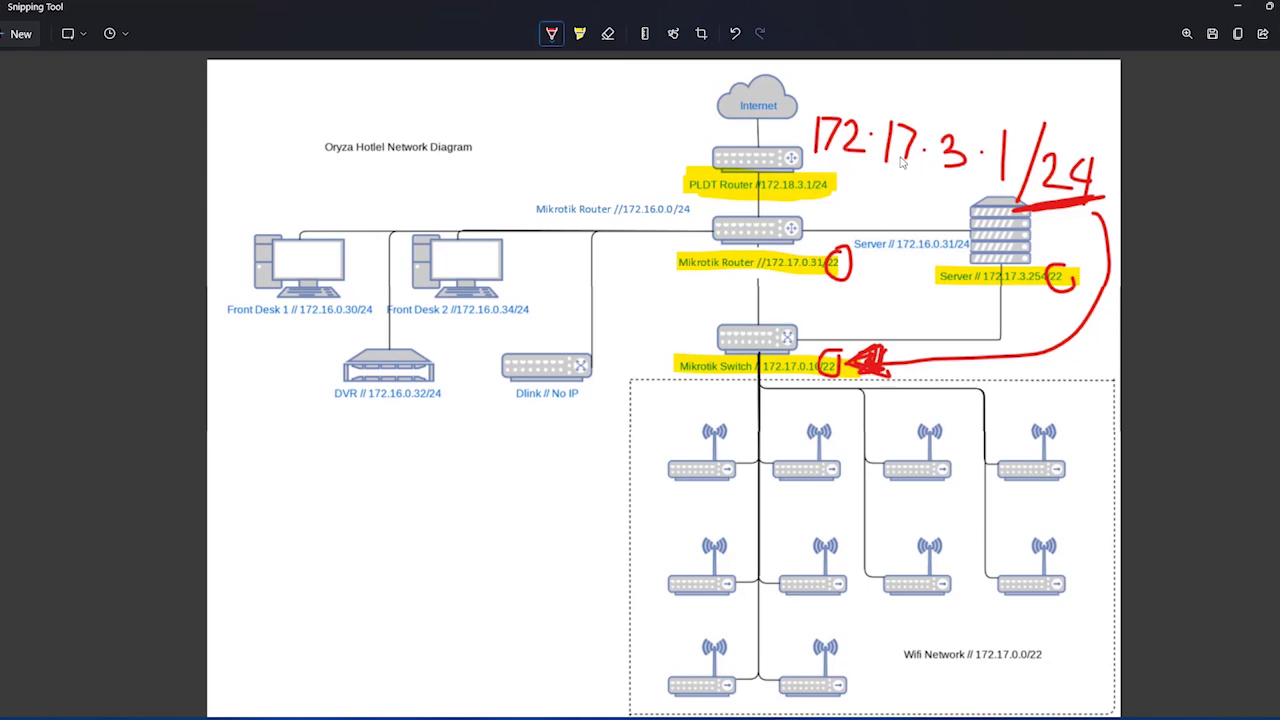
left_click_drag(872, 171, 968, 186)
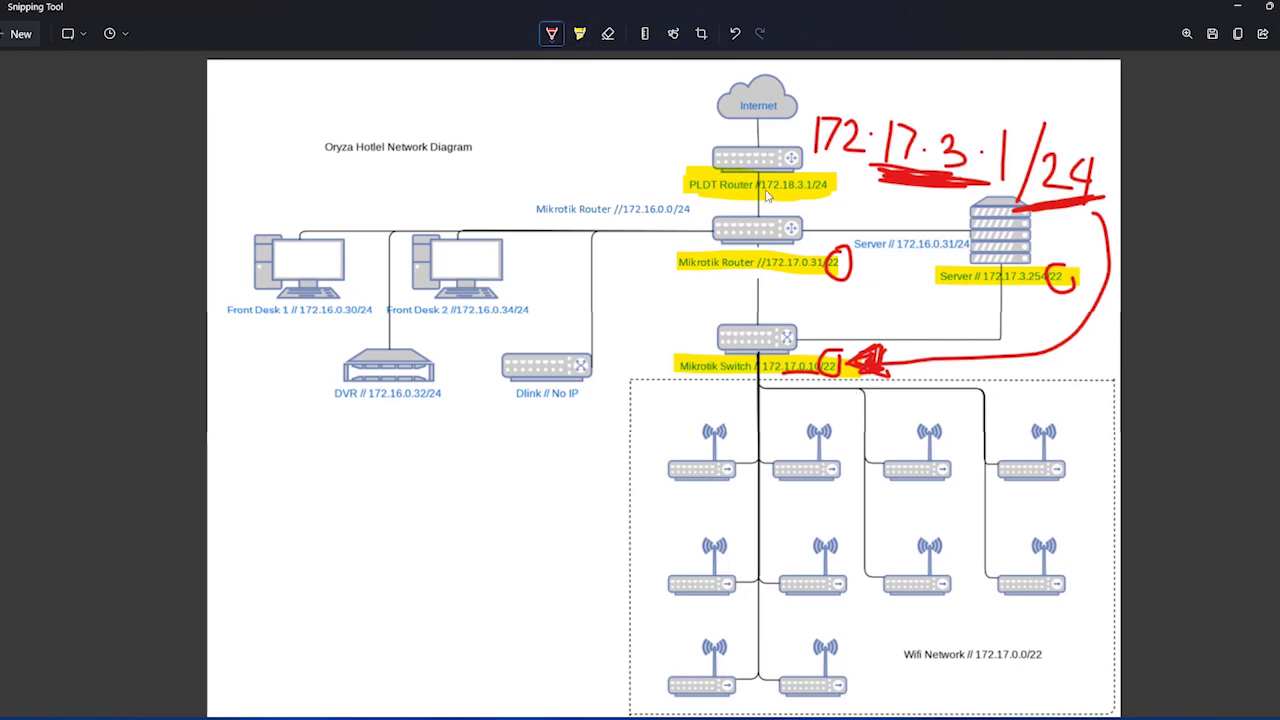
Step: Circle digits in the PLDT Router IP and mark 17.0 in the Mikrotik Router IP in red
mouse_move(795, 176)
left_mouse_down()
mouse_move(780, 187)
mouse_move(789, 198)
mouse_move(795, 176)
left_mouse_up()
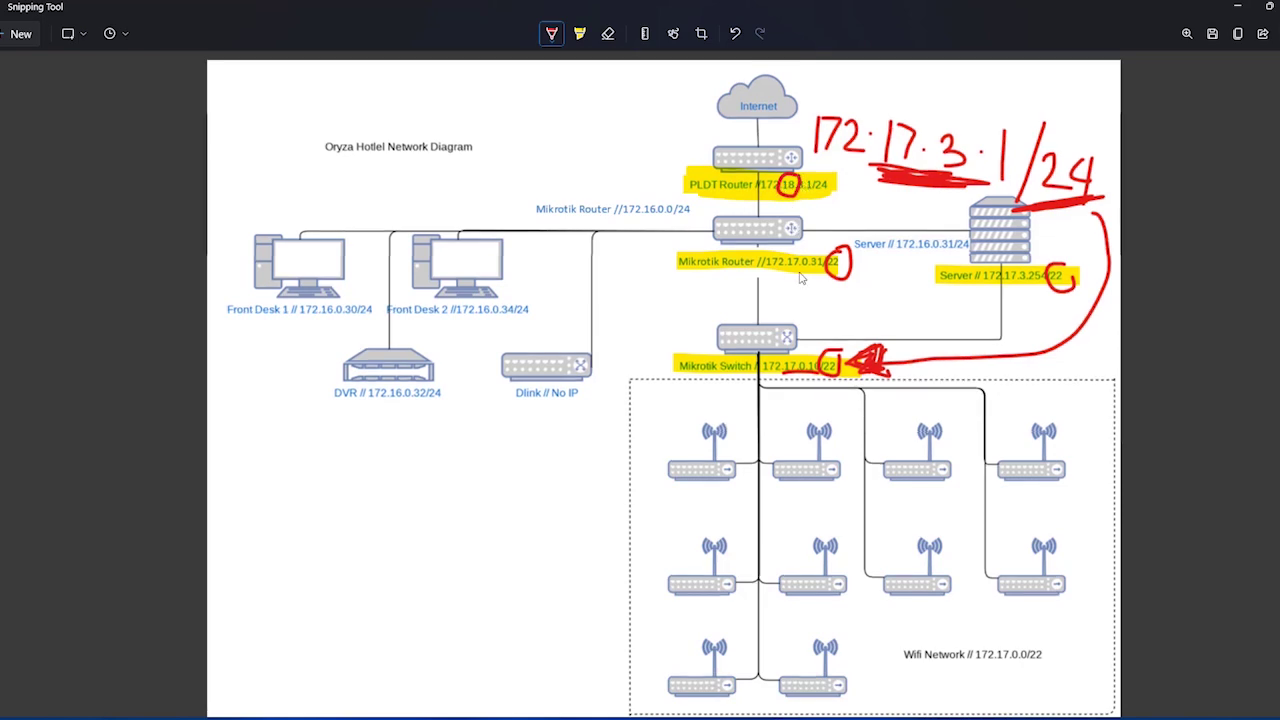
left_click_drag(786, 267, 800, 264)
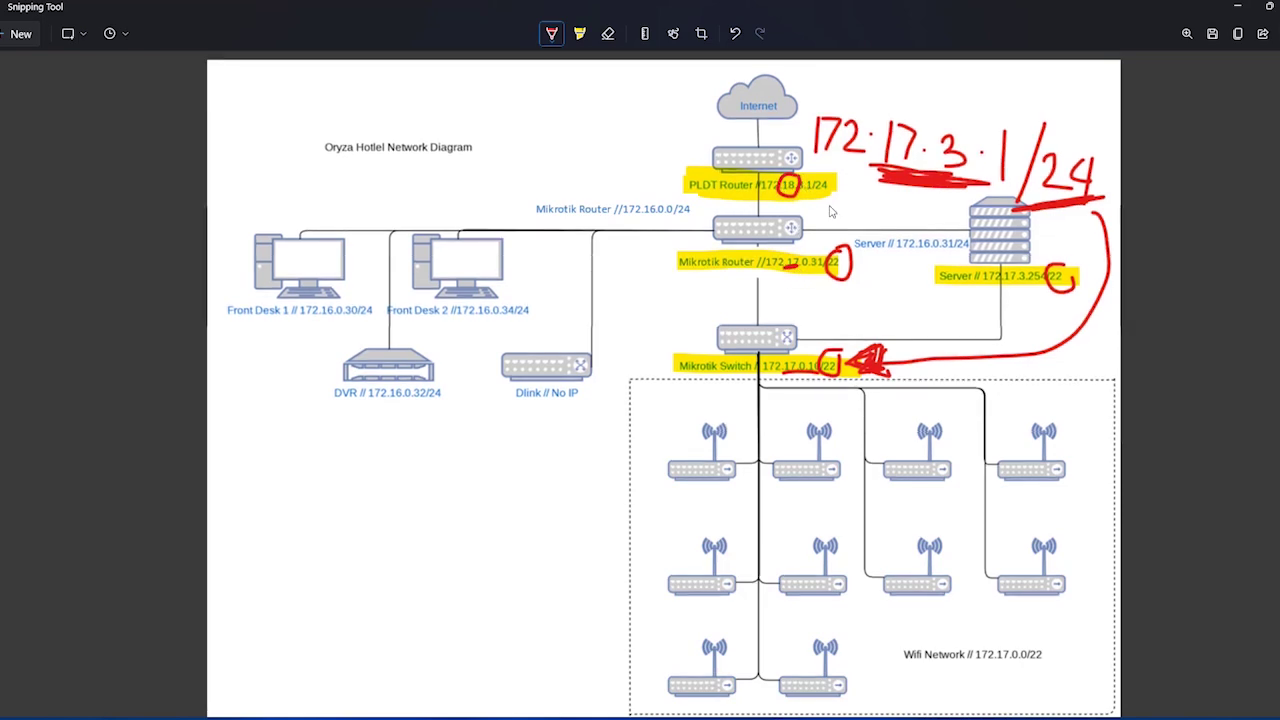
mouse_move(834, 184)
left_mouse_down()
mouse_move(818, 176)
mouse_move(814, 200)
mouse_move(836, 200)
mouse_move(834, 184)
left_mouse_up()
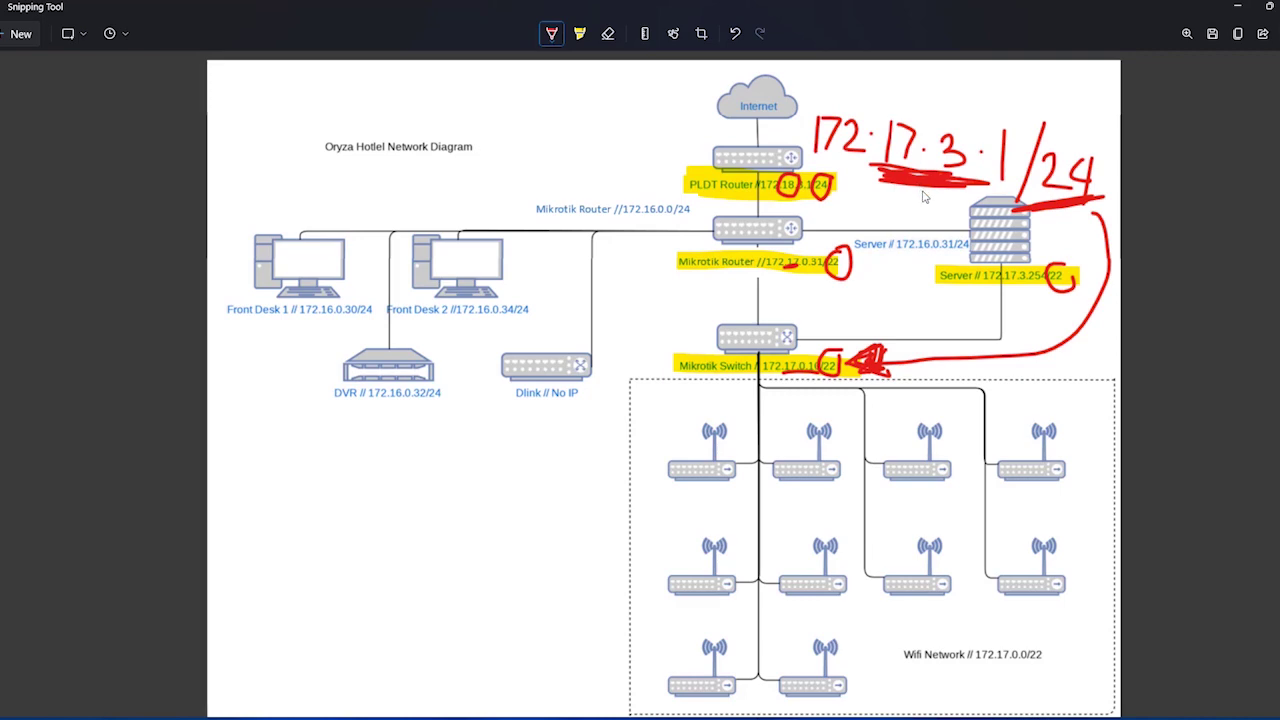
Step: Circle the handwritten 24, loop and re-underline the old IP, and underline 172.17.0.10 on the switch
mouse_move(1088, 185)
left_mouse_down()
mouse_move(1062, 138)
mouse_move(1095, 194)
mouse_move(1100, 152)
left_mouse_up()
mouse_move(1052, 104)
left_mouse_down()
mouse_move(857, 72)
mouse_move(855, 175)
mouse_move(945, 198)
left_mouse_up()
mouse_move(1028, 178)
left_mouse_down()
mouse_move(915, 189)
mouse_move(1035, 195)
mouse_move(964, 190)
left_mouse_up()
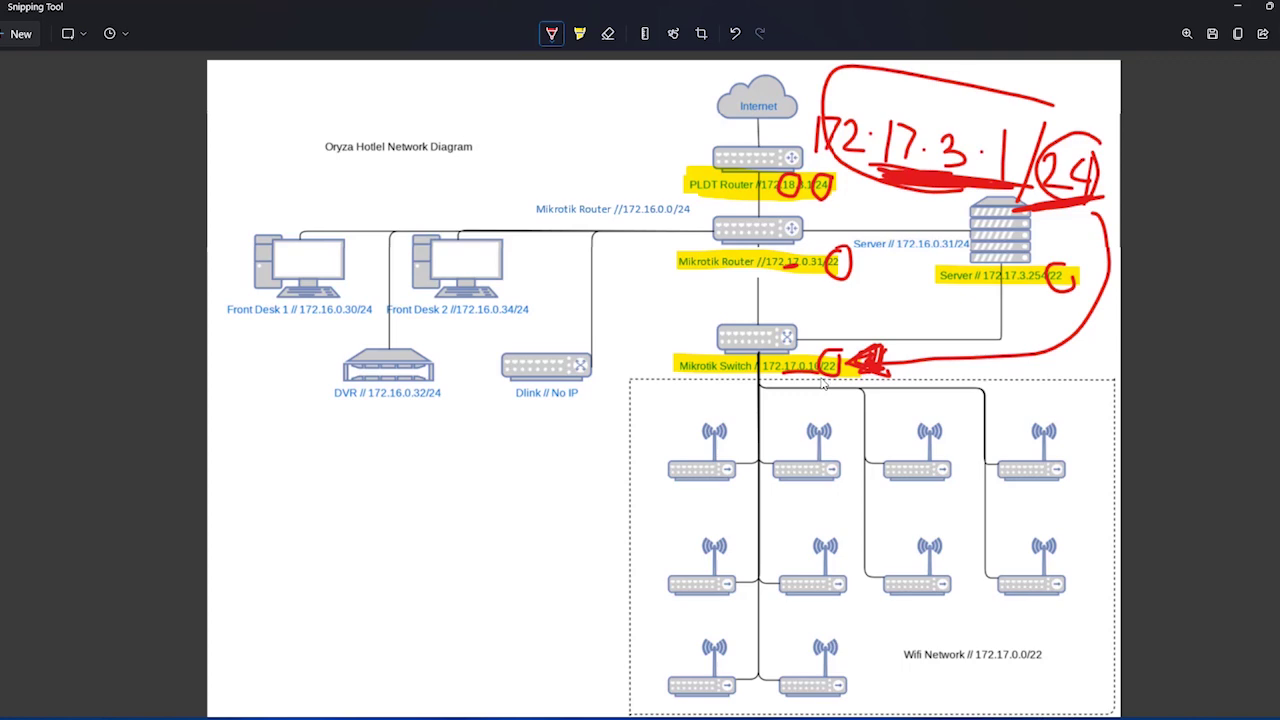
left_click_drag(793, 379, 808, 384)
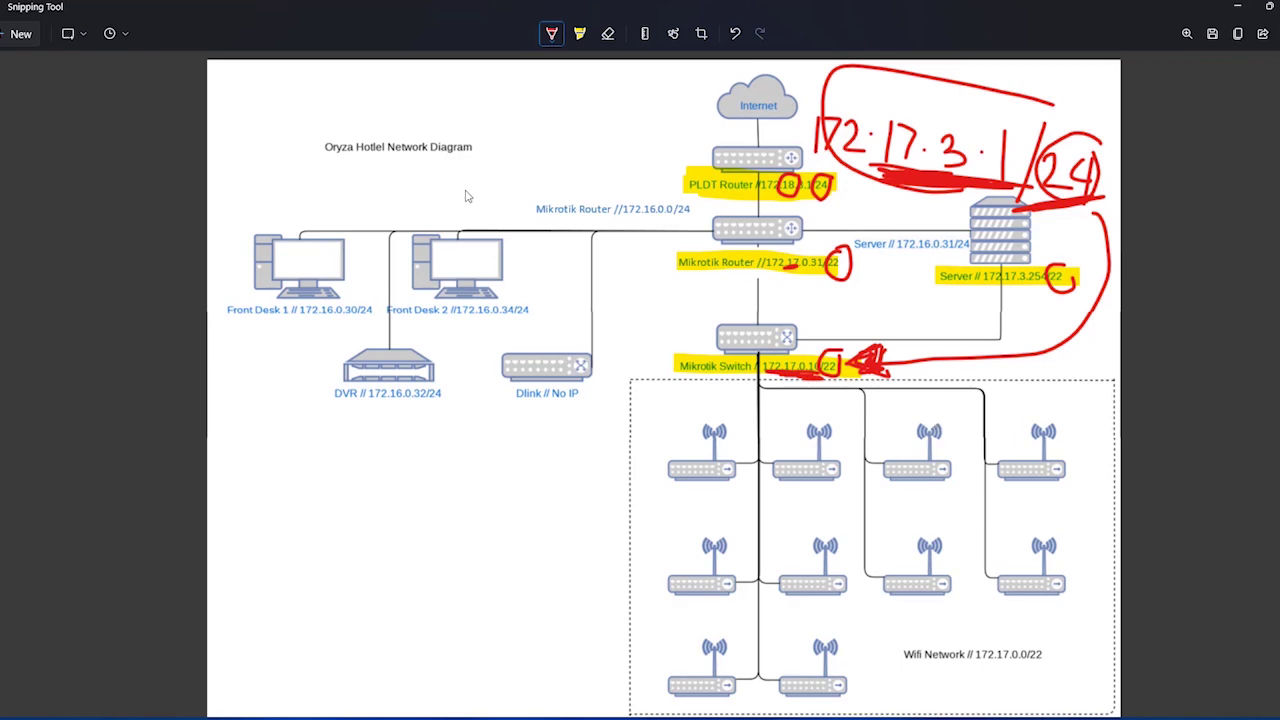
Step: Switch the highlighter to green and mark the 172.16.0.0/24 label, front desk lines, DVR and Dlink
left_click(579, 33)
left_click(579, 33)
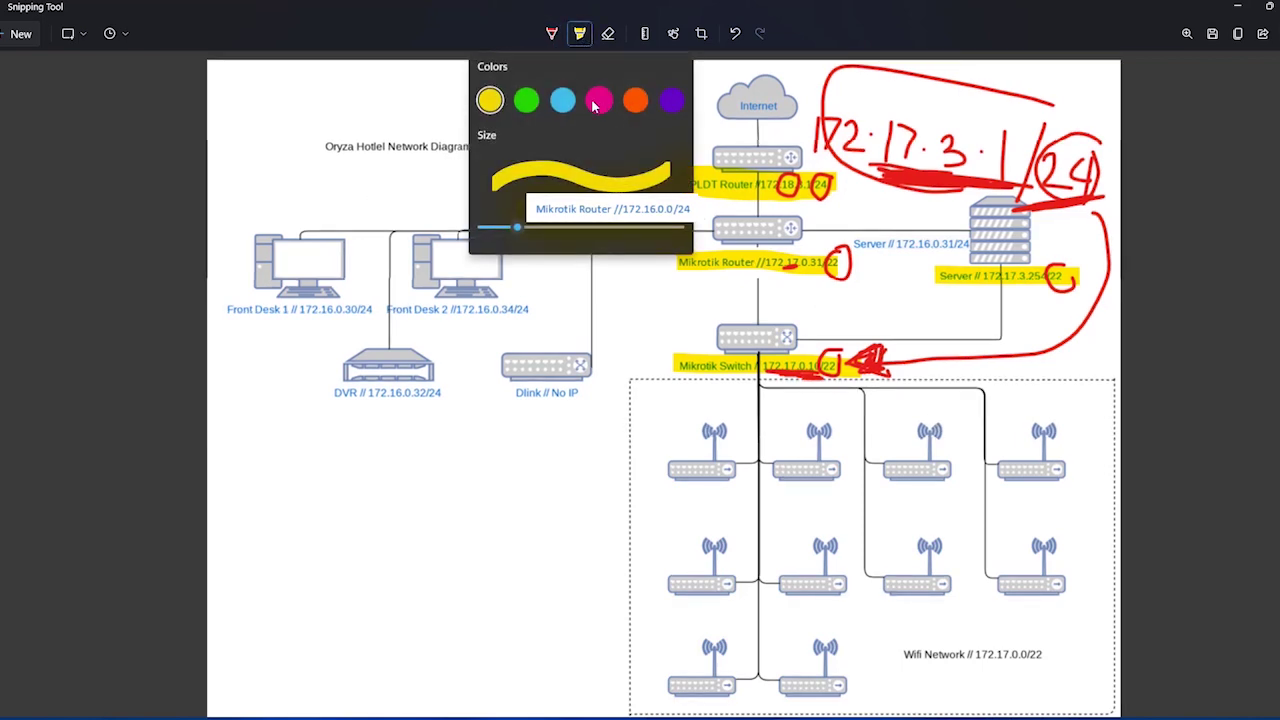
left_click(707, 215)
left_click_drag(705, 216, 705, 198)
left_click_drag(522, 218, 522, 198)
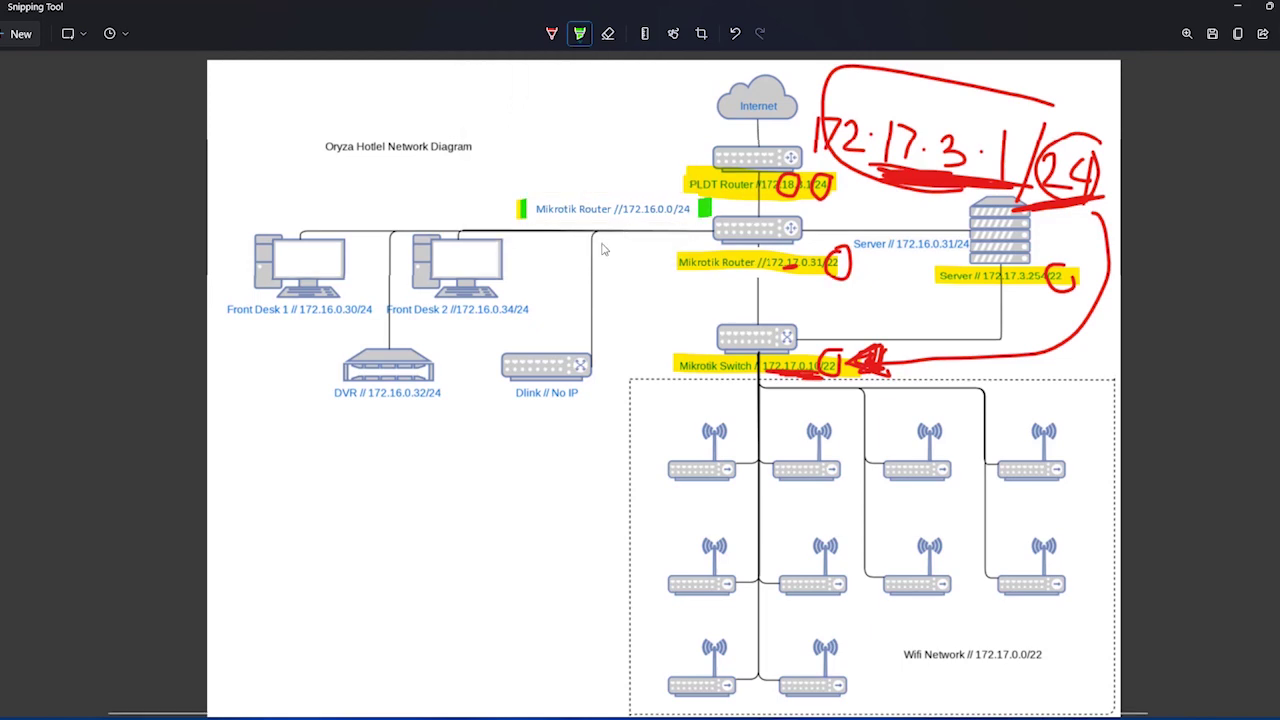
left_click_drag(645, 232, 264, 238)
mouse_move(237, 336)
left_mouse_down()
mouse_move(447, 334)
mouse_move(540, 314)
left_mouse_up()
left_click_drag(328, 386, 607, 388)
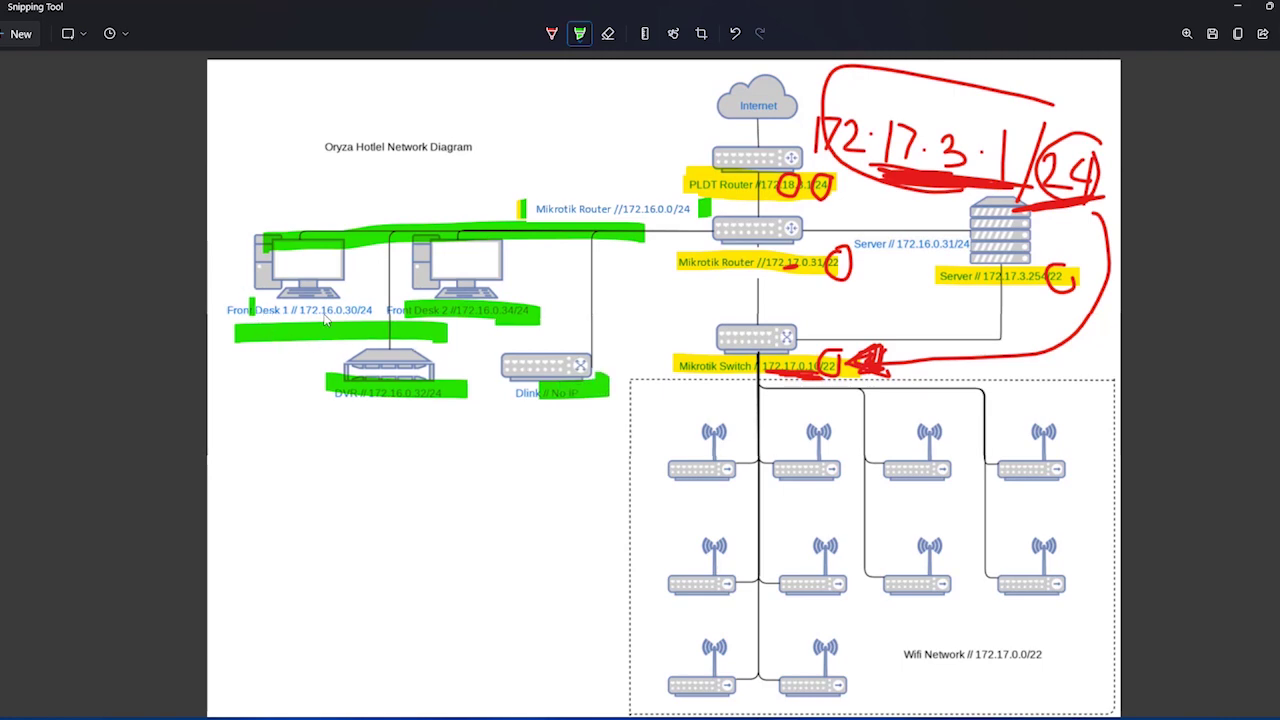
left_click_drag(250, 312, 389, 313)
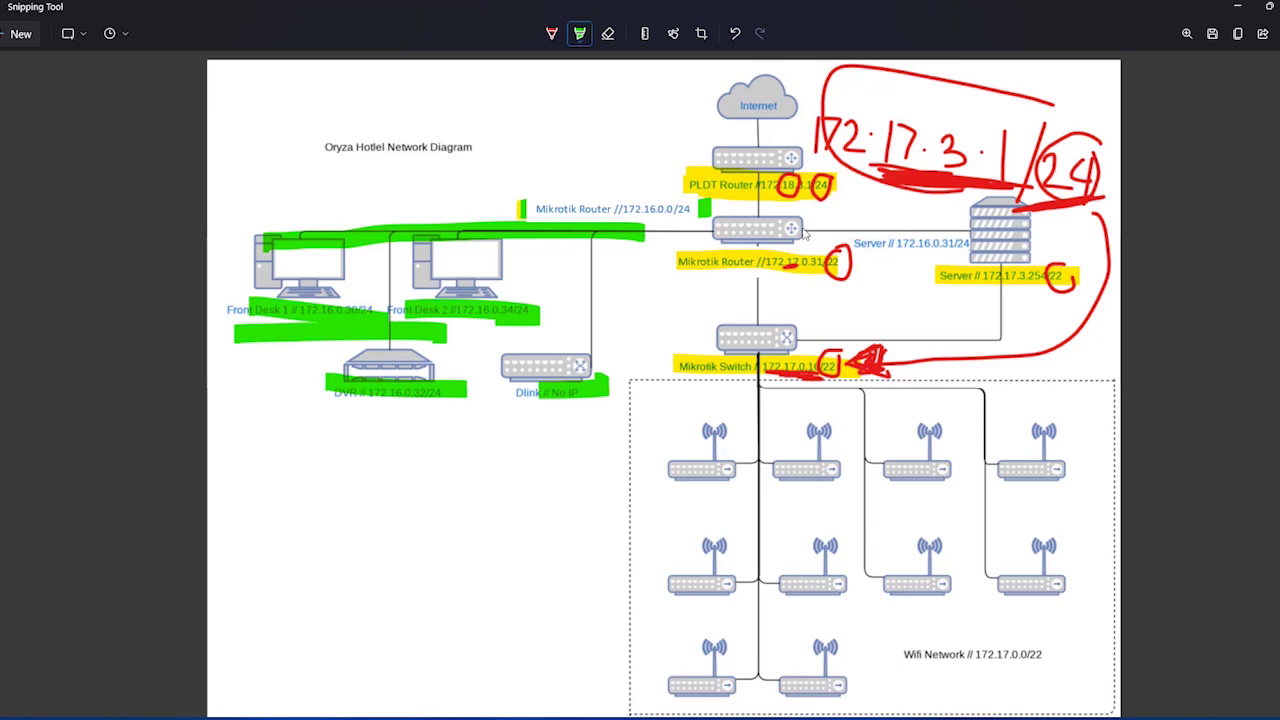
Step: Highlight the router-to-server link and Server 172.16.0.31/24 label green, and loop the wired devices
left_click_drag(805, 232, 980, 235)
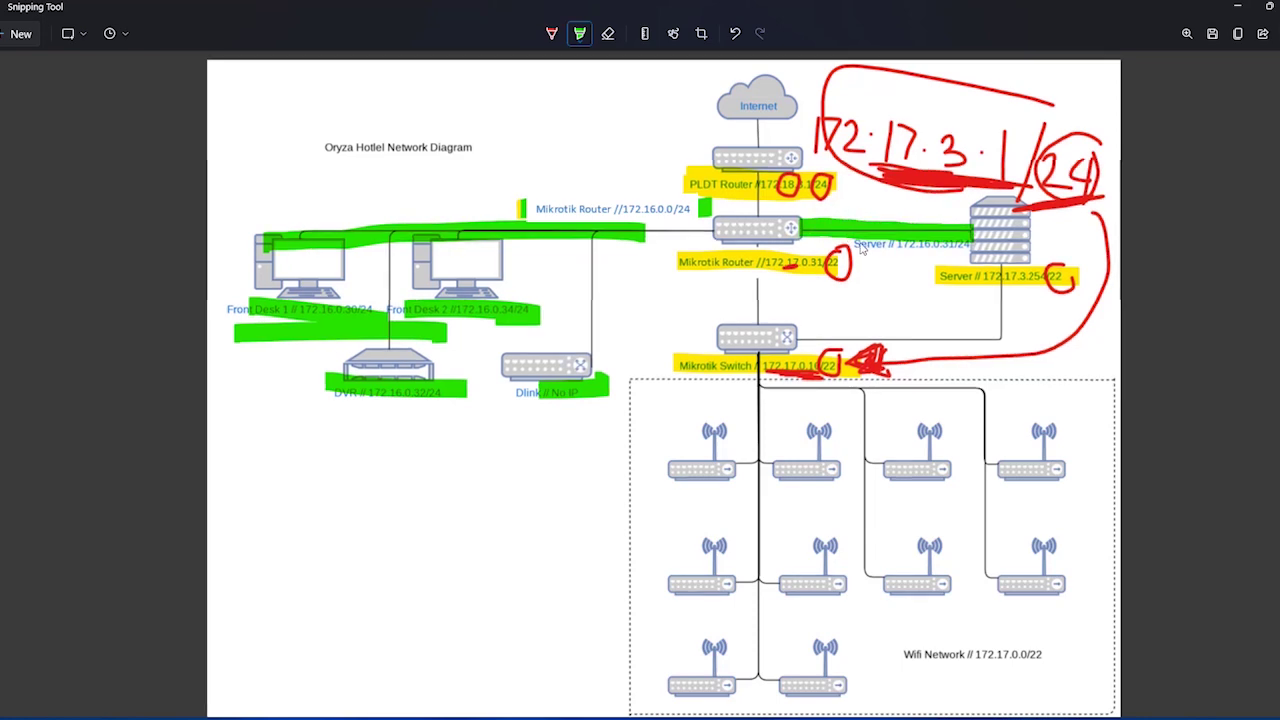
left_click_drag(861, 250, 984, 245)
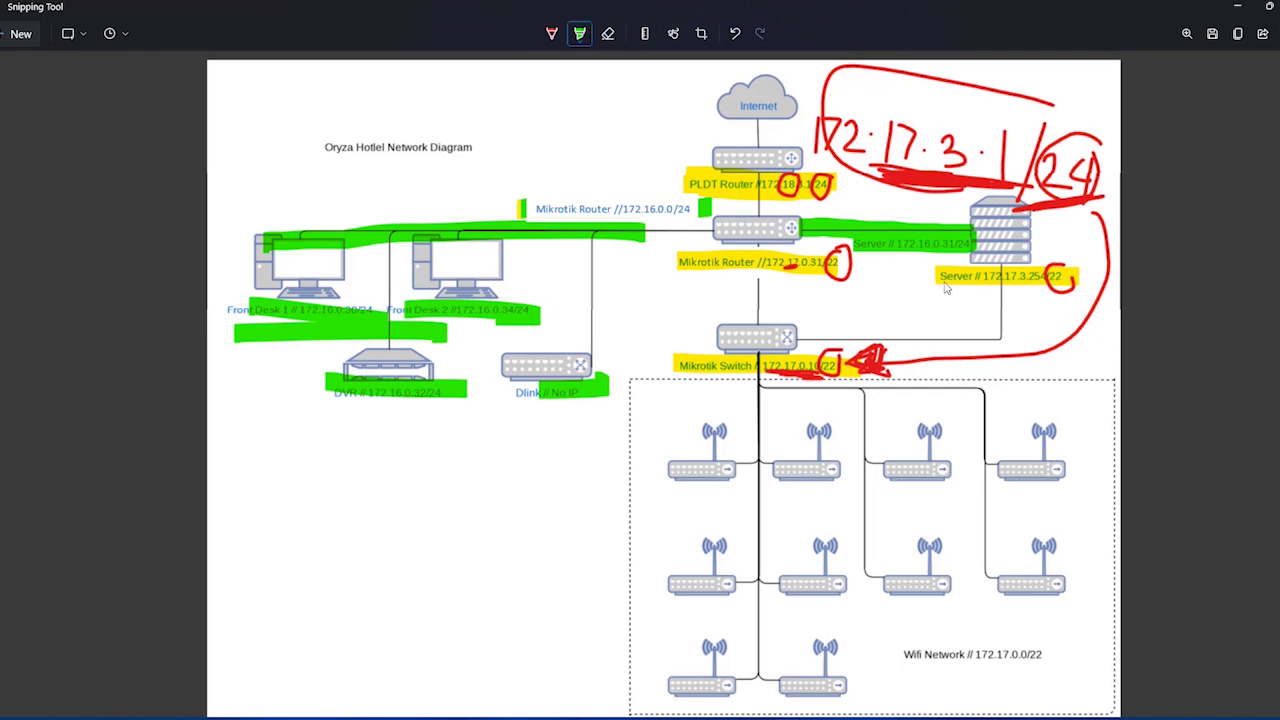
mouse_move(700, 224)
left_mouse_down()
mouse_move(605, 372)
mouse_move(330, 400)
mouse_move(290, 175)
mouse_move(510, 255)
mouse_move(283, 222)
mouse_move(481, 327)
mouse_move(596, 345)
left_mouse_up()
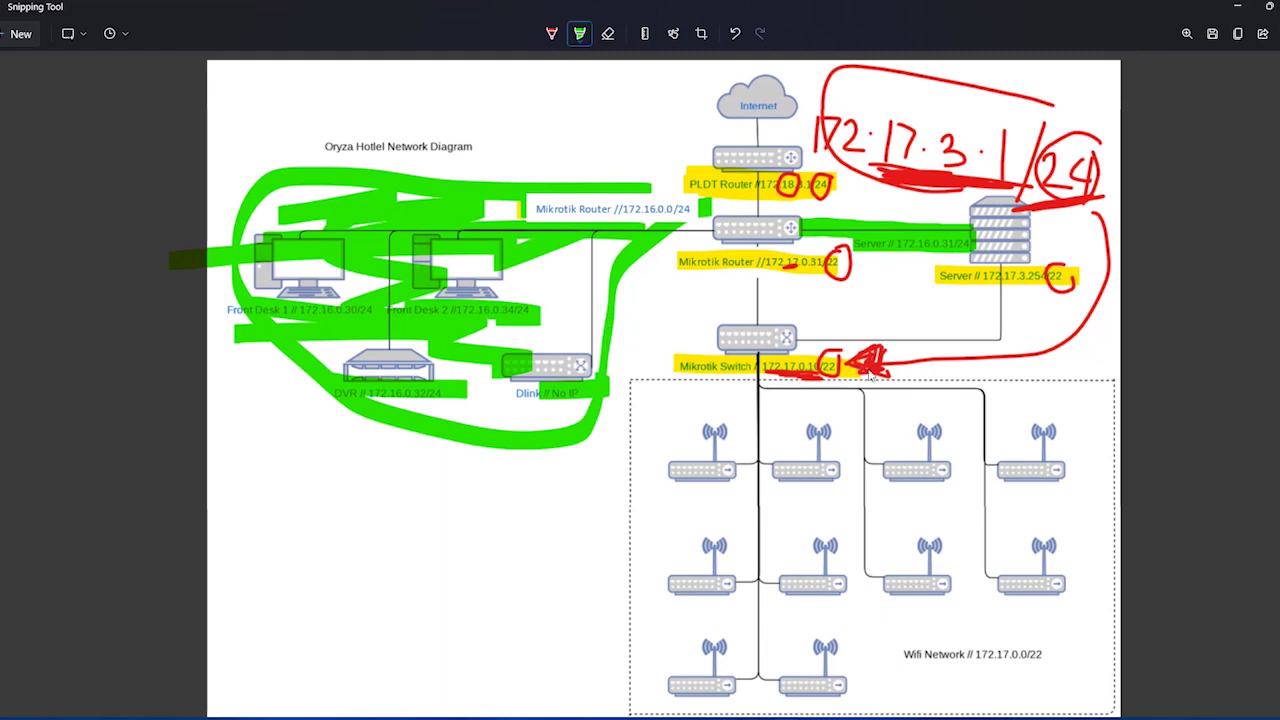